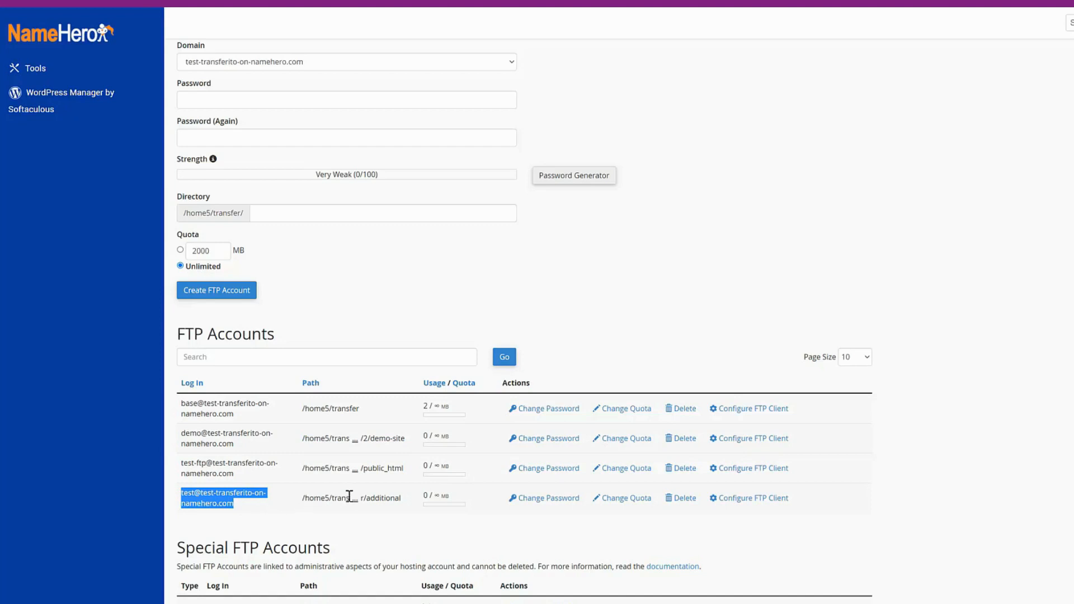
# - Check the full path of the test FTP account ending in /additional and the login of the base account
pyautogui.click(345, 519)
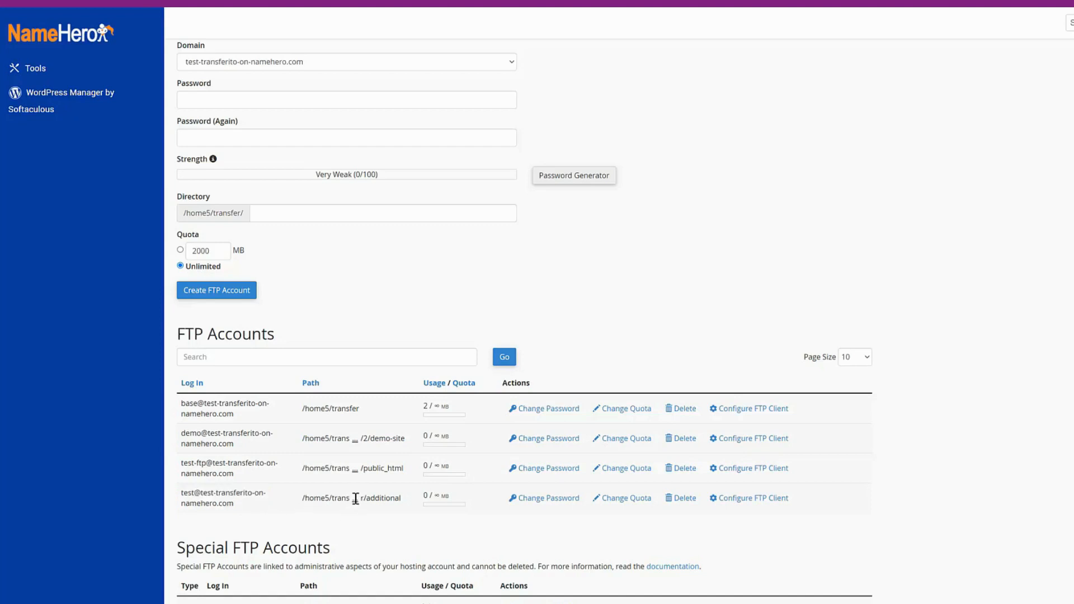
pyautogui.click(354, 498)
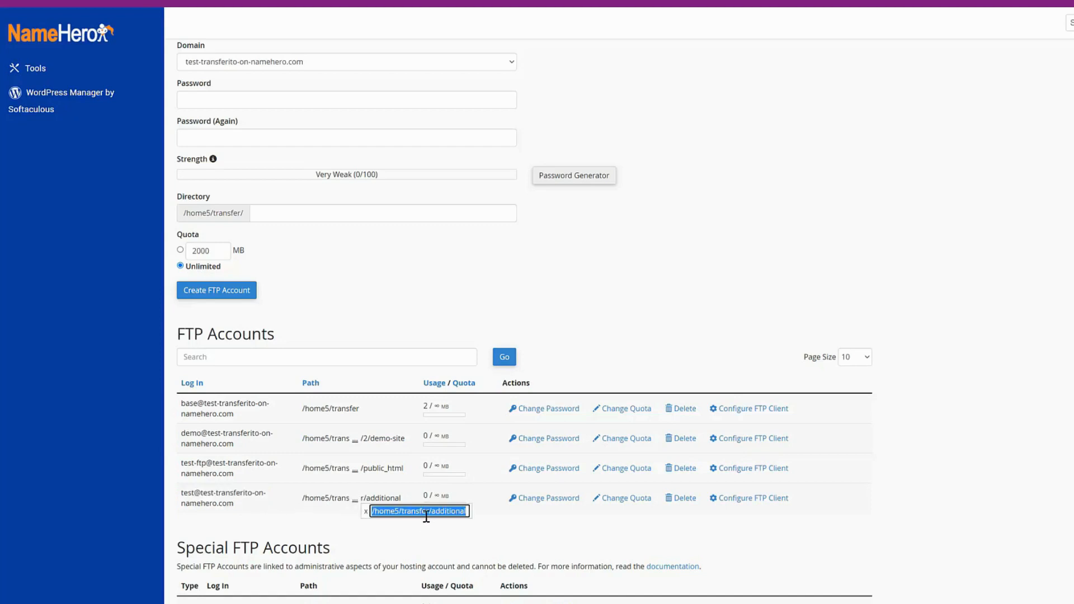
pyautogui.click(313, 525)
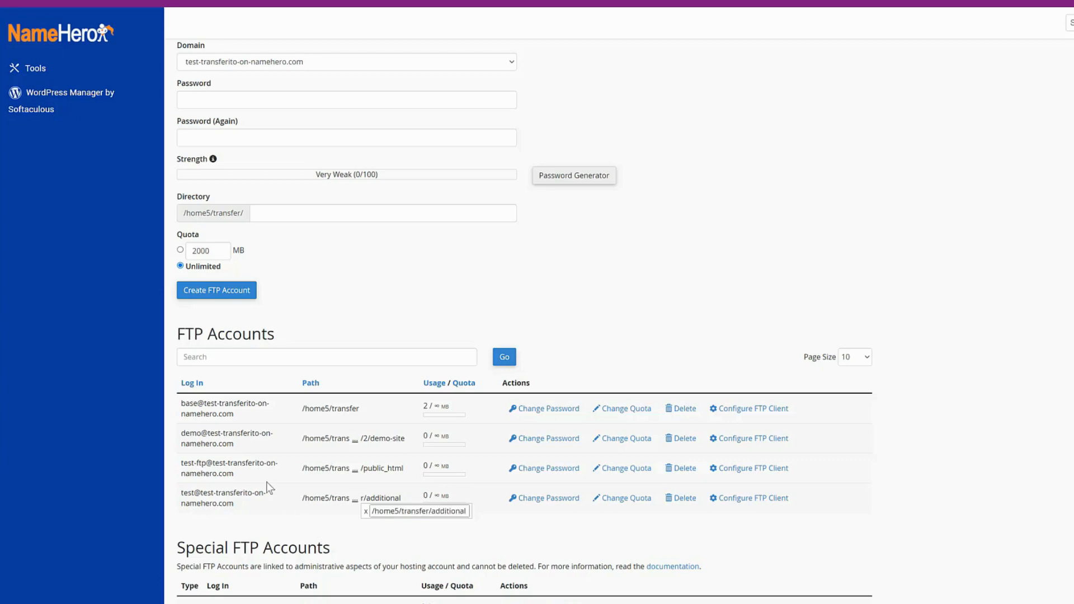
pyautogui.moveTo(235, 414); pyautogui.dragTo(186, 407)
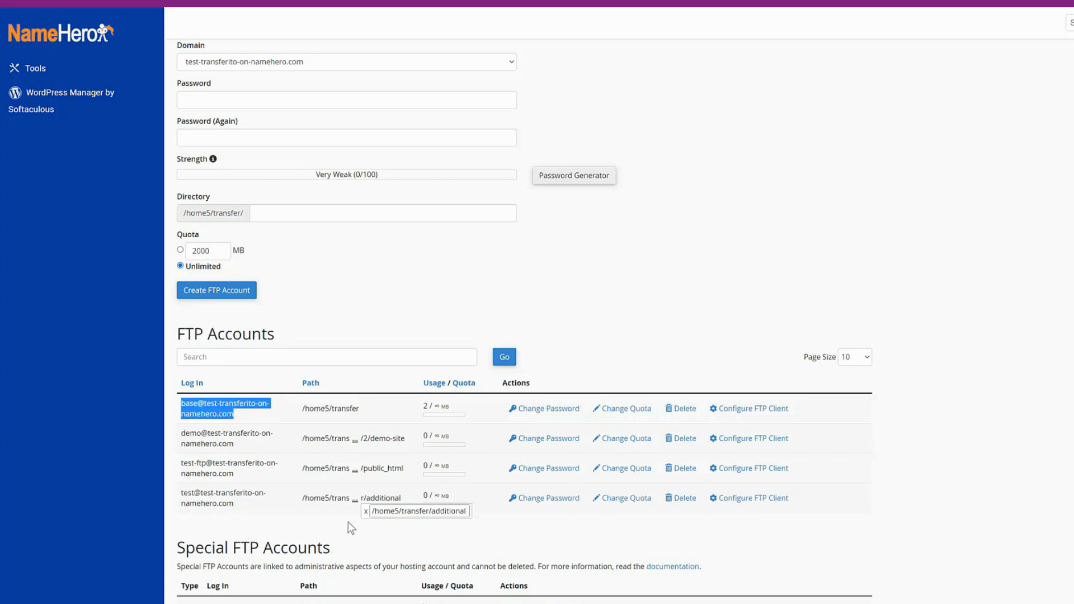
pyautogui.click(366, 508)
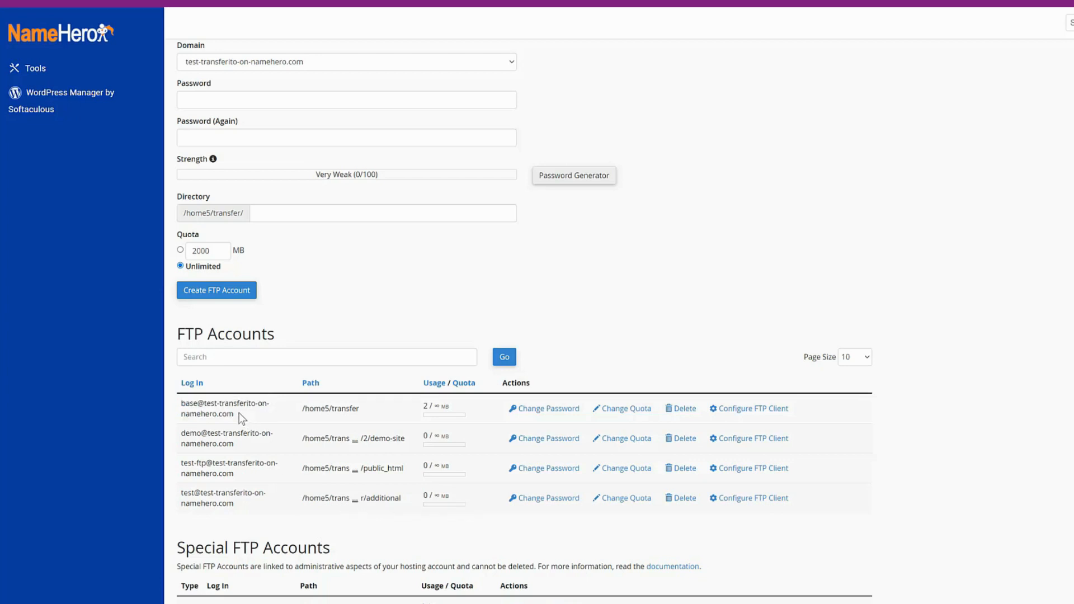
pyautogui.moveTo(240, 414); pyautogui.dragTo(181, 406)
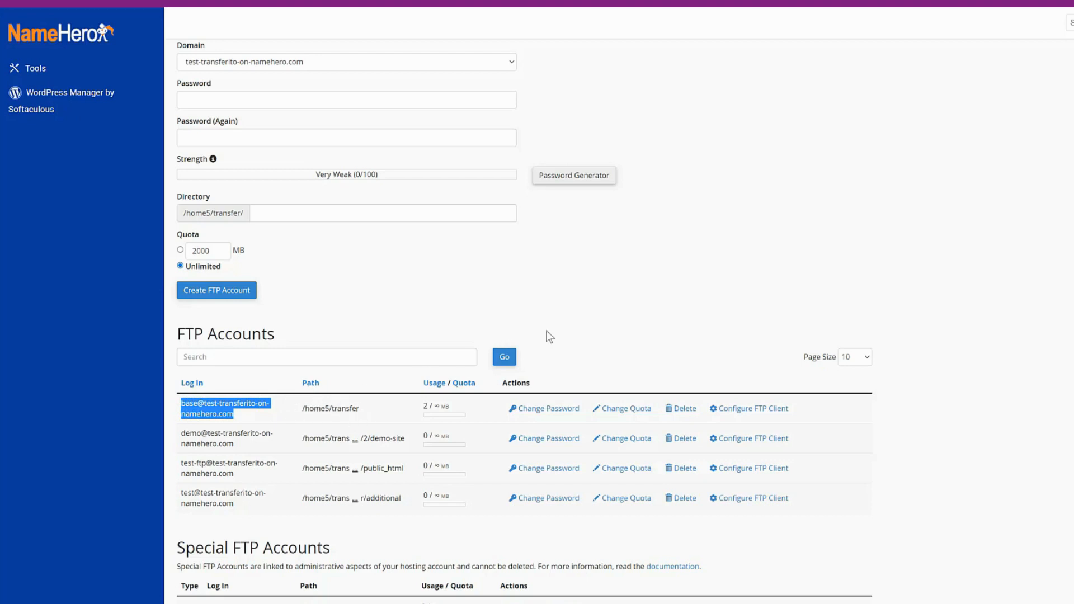
pyautogui.click(592, 318)
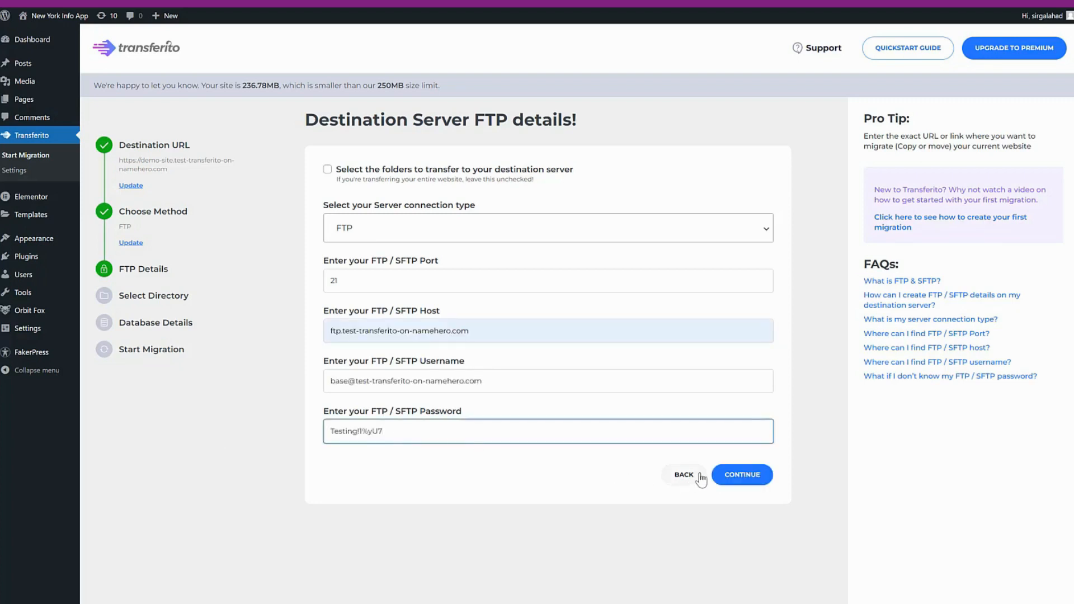
# - Switch to Transferito, enter FTP host ftp.test-transferito-on-namehero.com with the base account's username and the FTP password, and submit the details
pyautogui.click(737, 474)
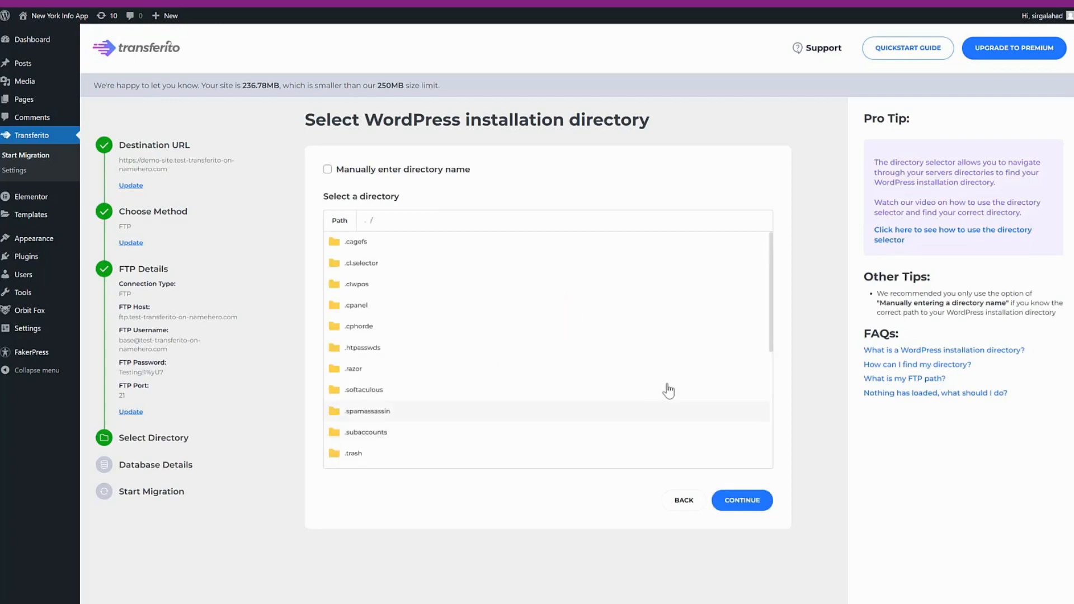
# - Look through the server's root folders and compare them with the document root path noted in Notepad
pyautogui.moveTo(773, 337); pyautogui.dragTo(777, 414)
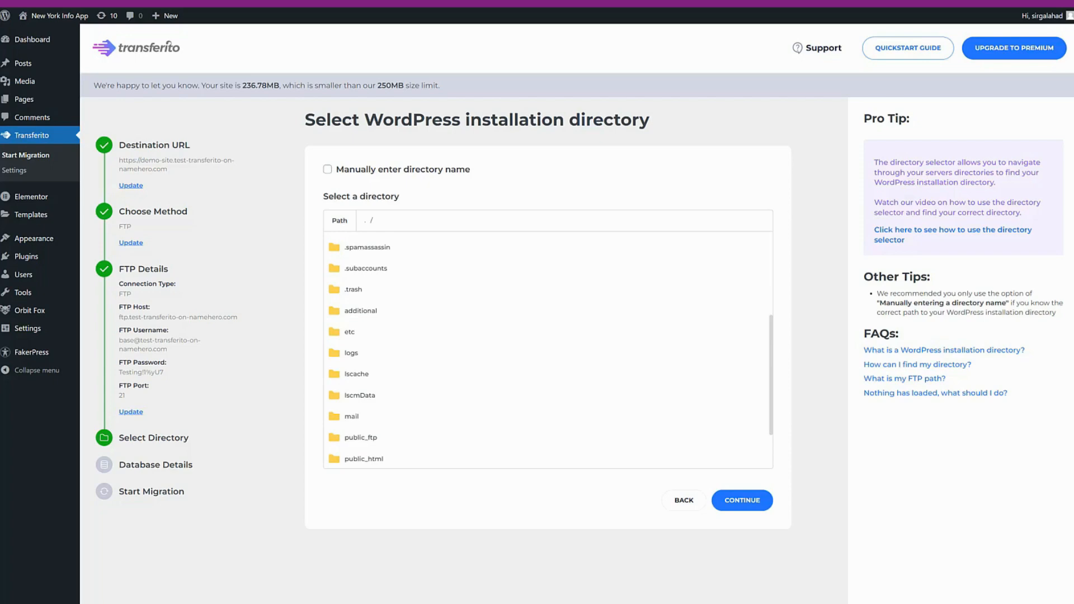
pyautogui.moveTo(1, 295); pyautogui.dragTo(868, 439)
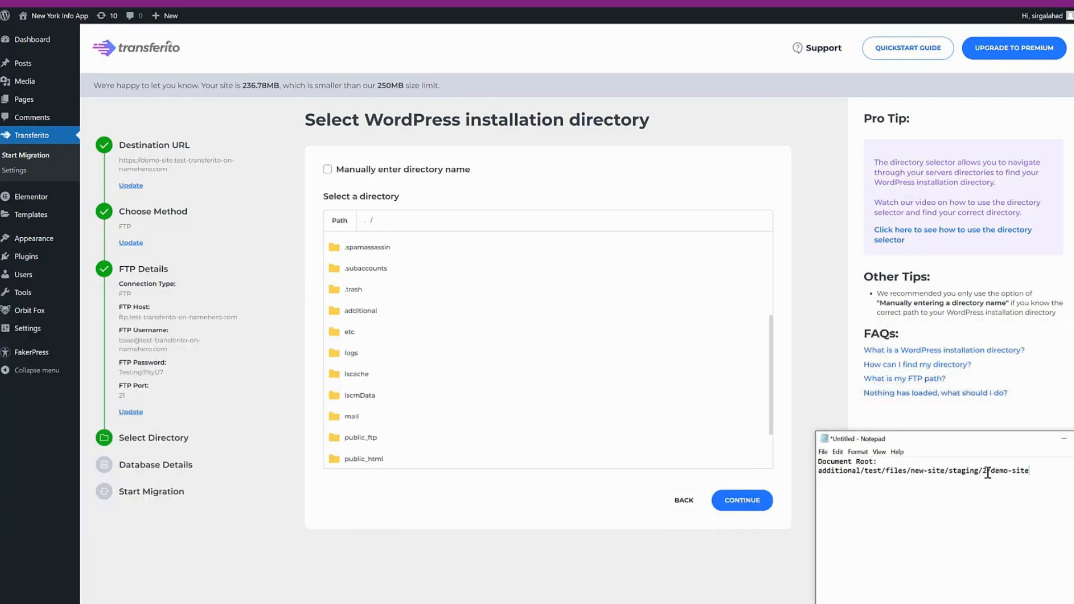
pyautogui.moveTo(1030, 471); pyautogui.dragTo(817, 471)
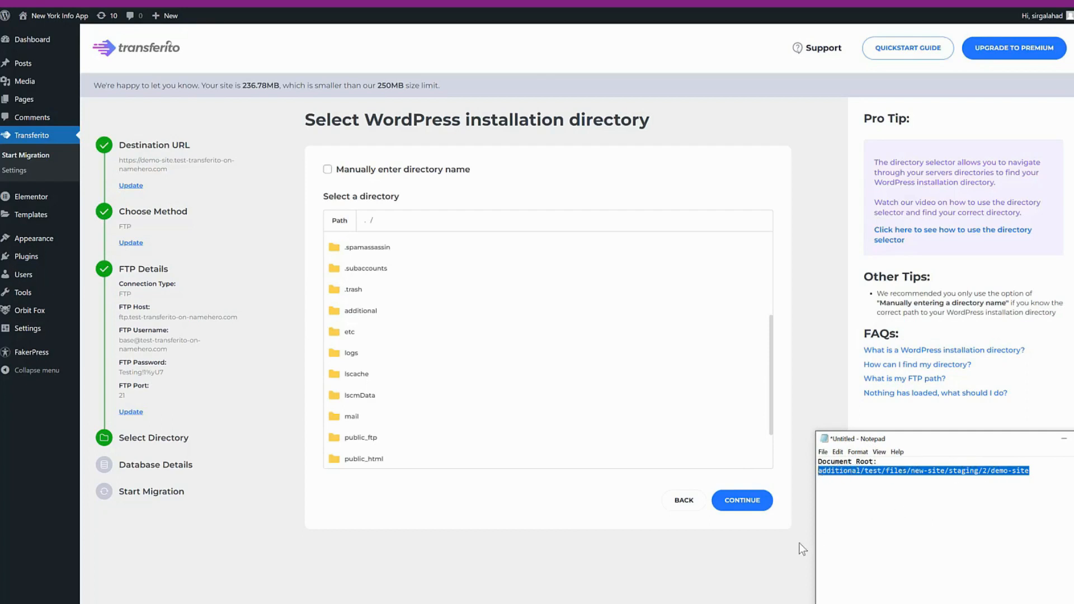
# - Select additional/test/files/new-site/staging/2/demo-site as the WordPress installation directory, continue, and check the chosen path in the migration summary
pyautogui.click(359, 317)
pyautogui.click(359, 312)
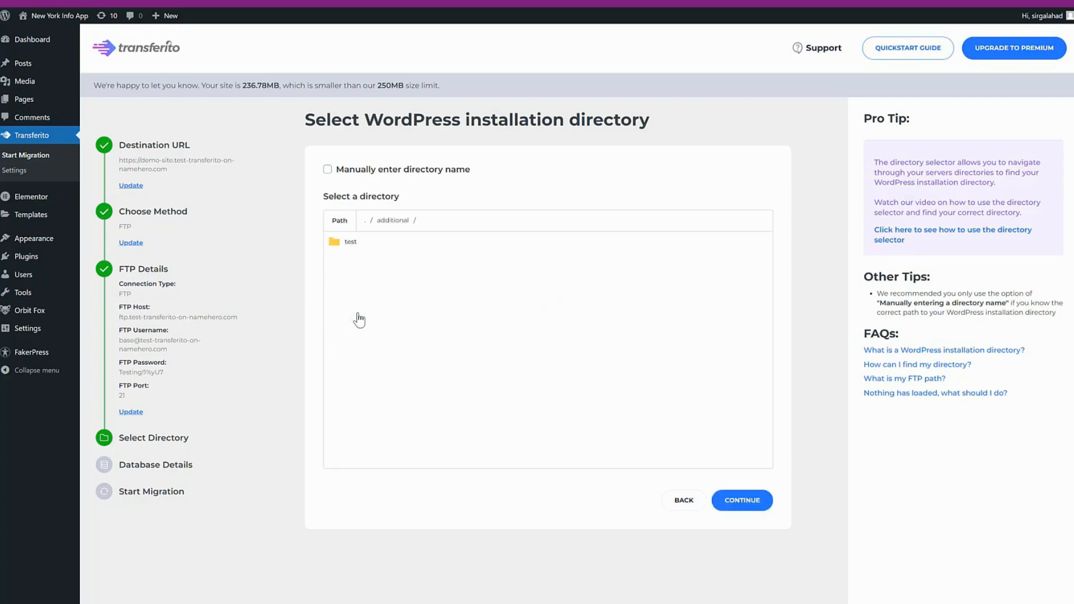
pyautogui.click(349, 244)
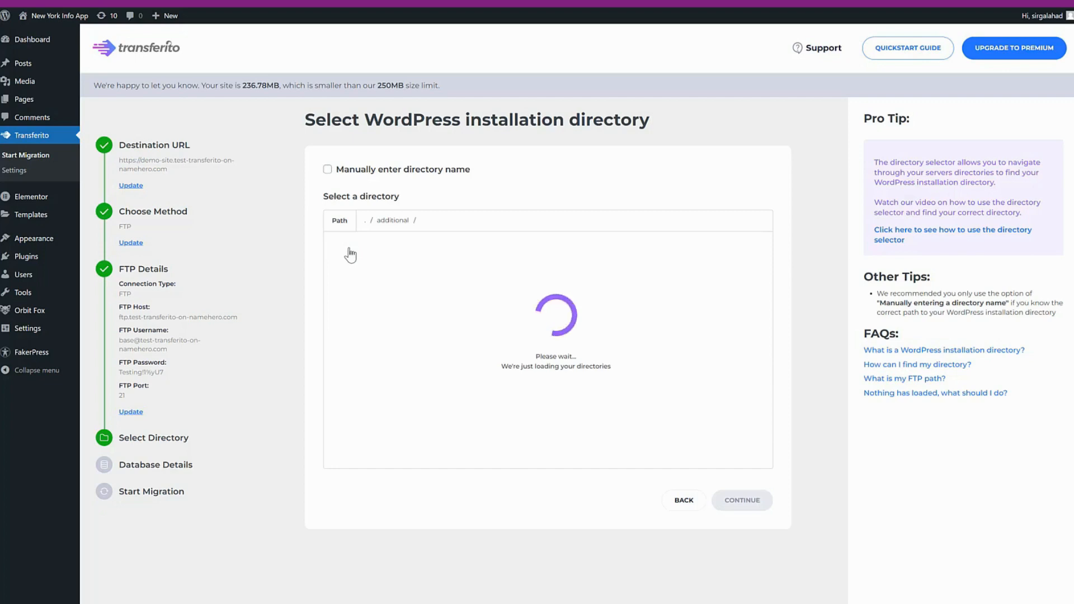
pyautogui.click(353, 247)
pyautogui.click(355, 248)
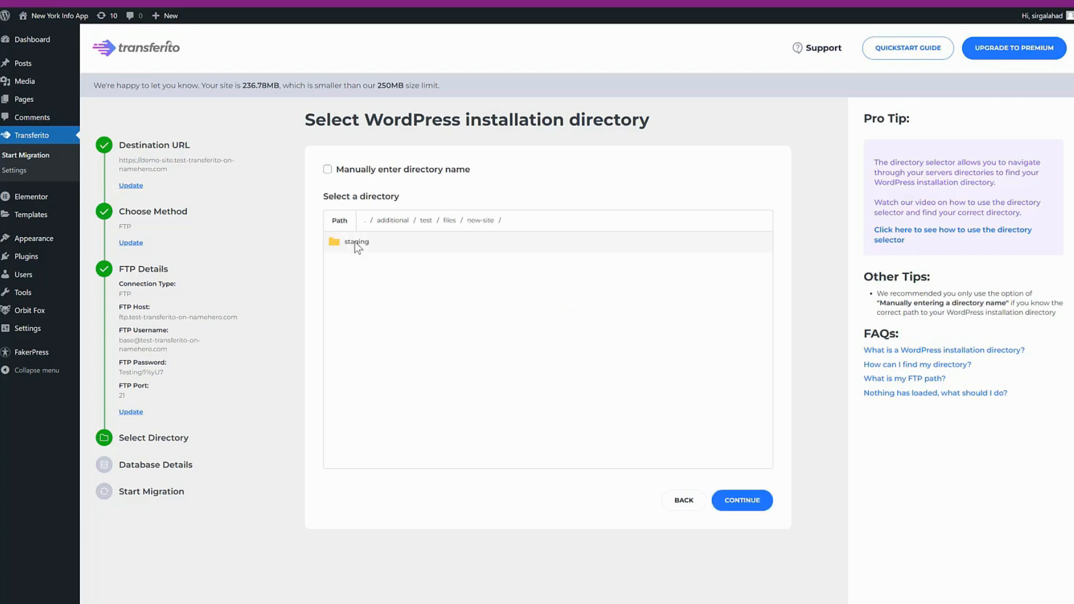
pyautogui.click(356, 248)
pyautogui.click(348, 247)
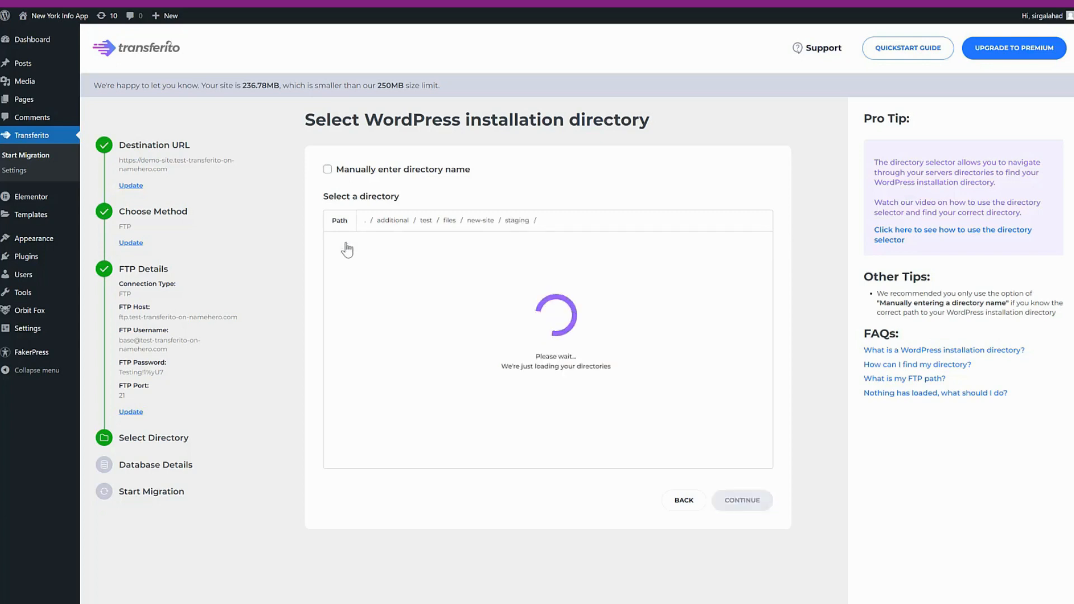
pyautogui.click(348, 247)
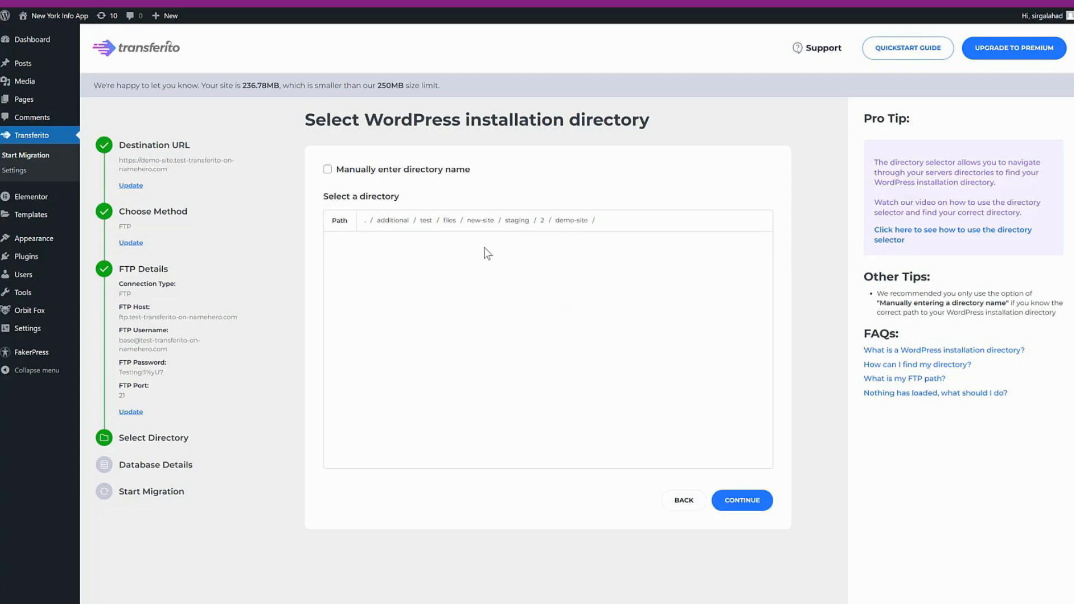
pyautogui.click(760, 511)
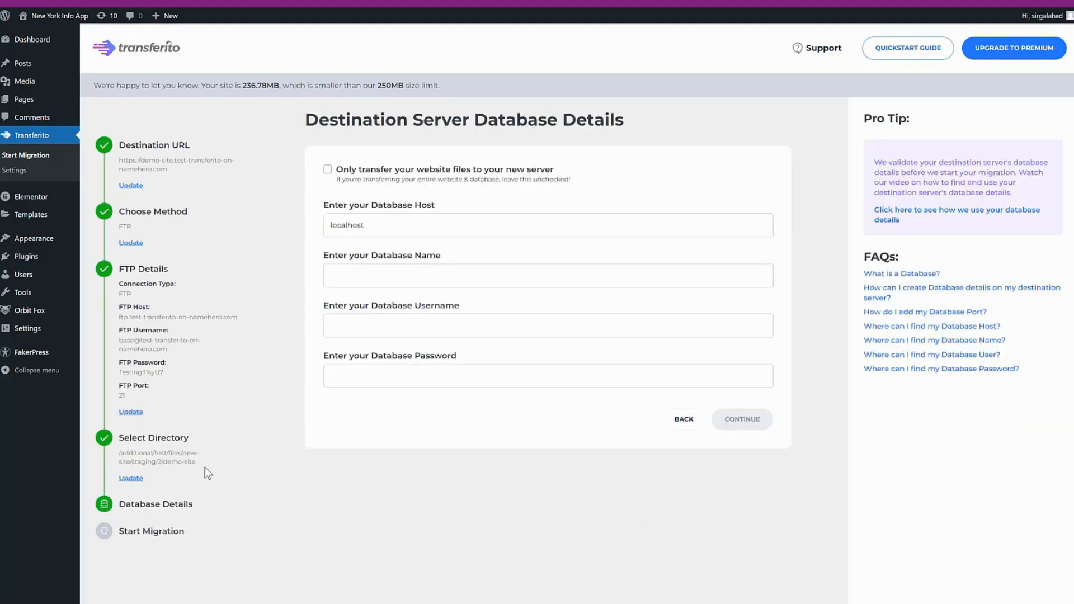
pyautogui.moveTo(133, 461); pyautogui.dragTo(118, 453)
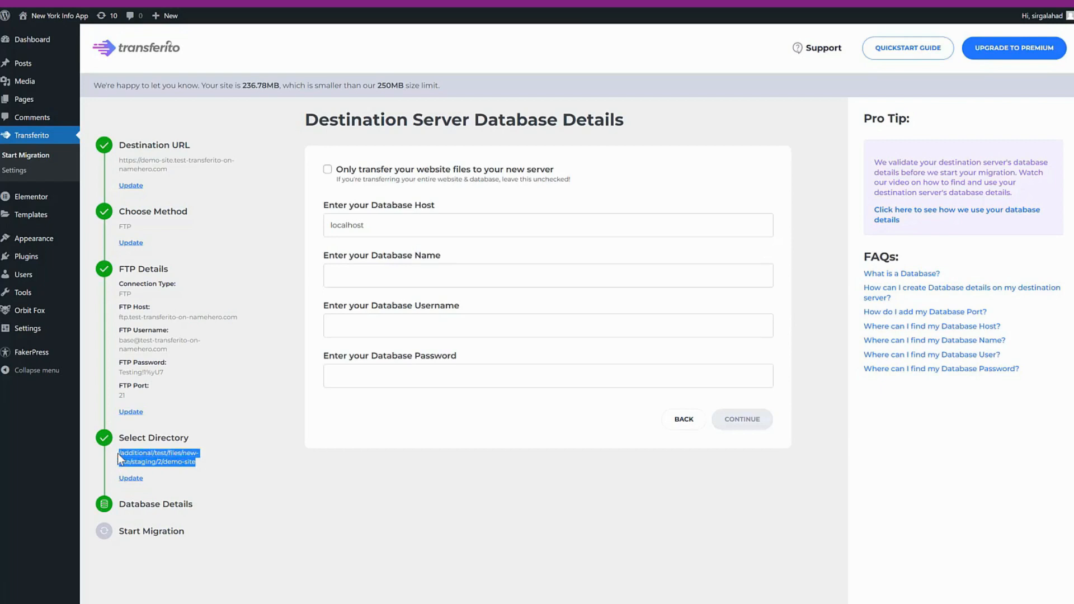
# - Reopen the destination FTP details, change the username's prefix to "test", and submit them
pyautogui.click(136, 413)
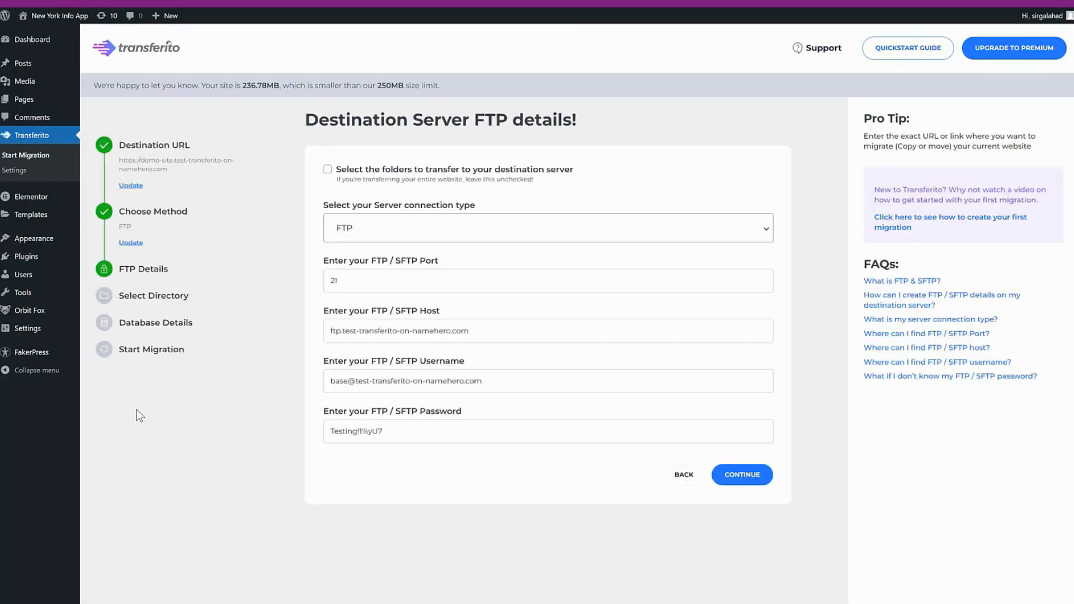
pyautogui.click(349, 380)
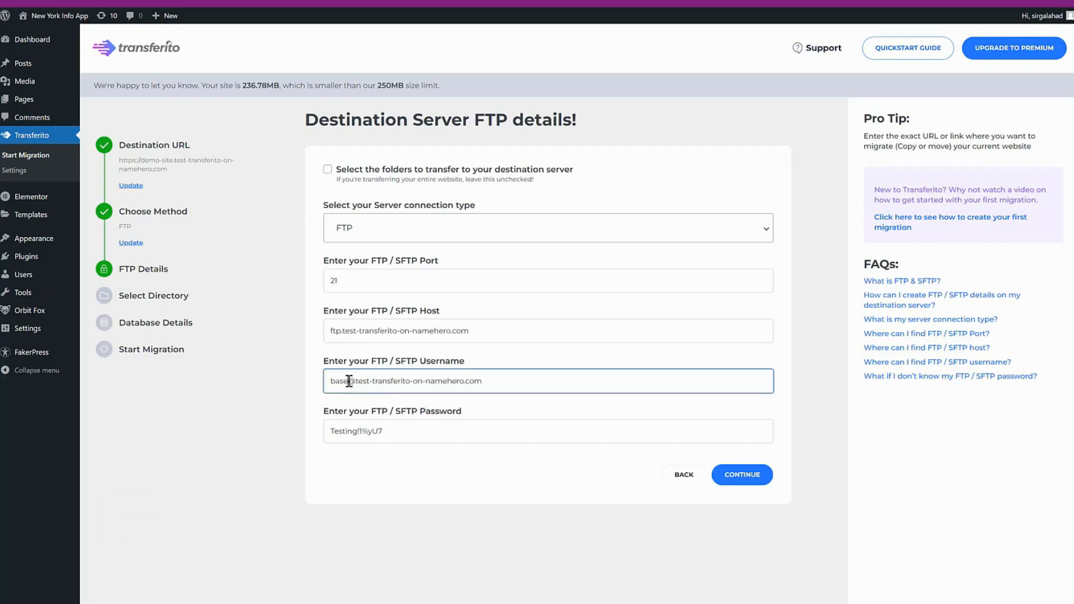
pyautogui.moveTo(349, 381); pyautogui.dragTo(328, 380)
pyautogui.write('test')
pyautogui.click(739, 475)
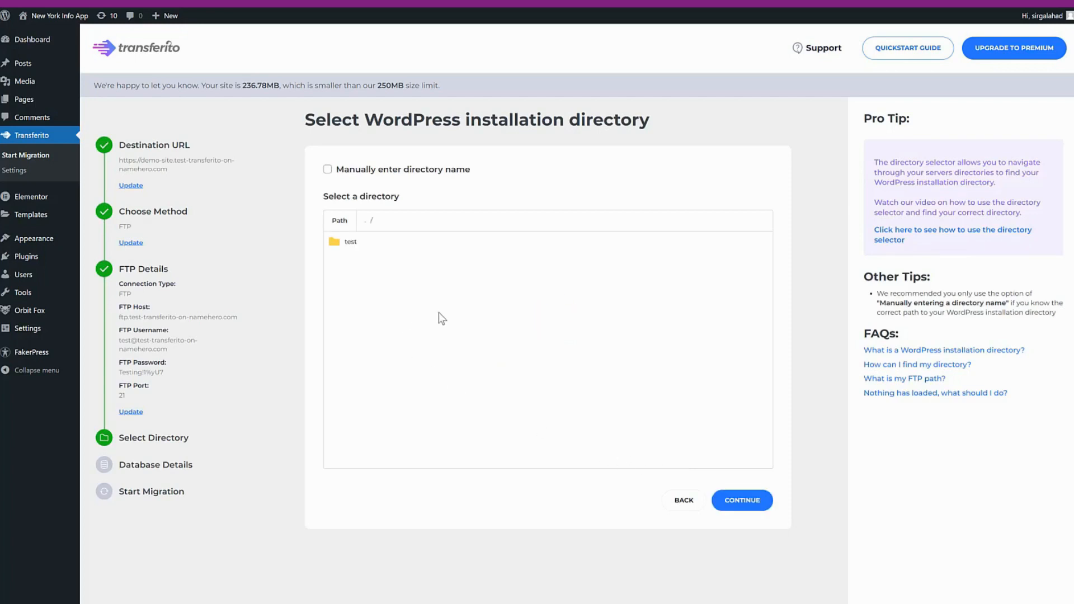
# - Select test/files/new-site/staging/2/demo-site as the WordPress installation directory and continue to the database details
pyautogui.click(343, 242)
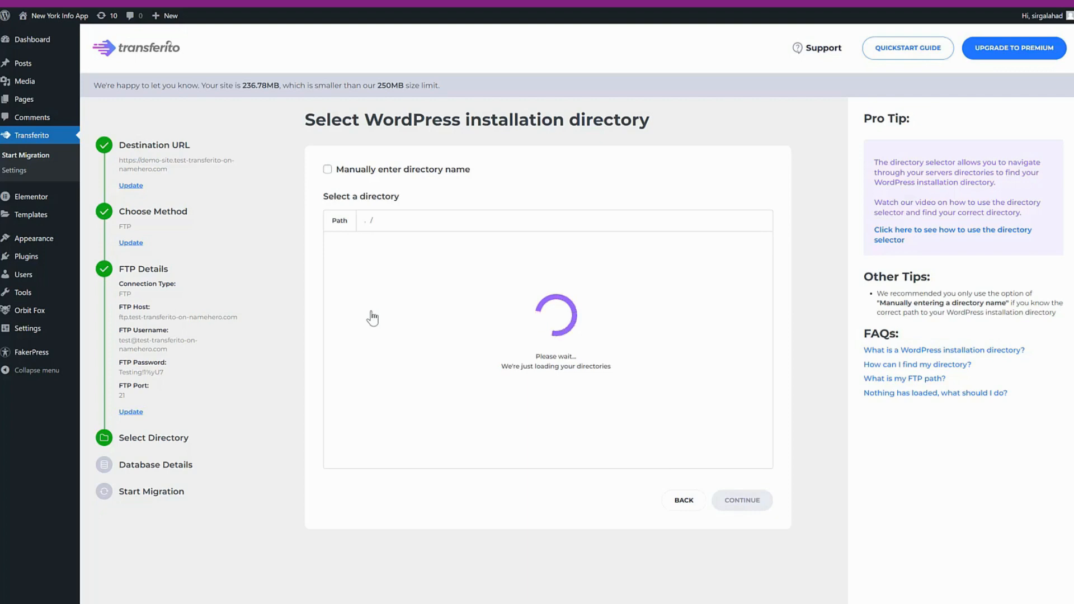
pyautogui.click(350, 244)
pyautogui.click(353, 248)
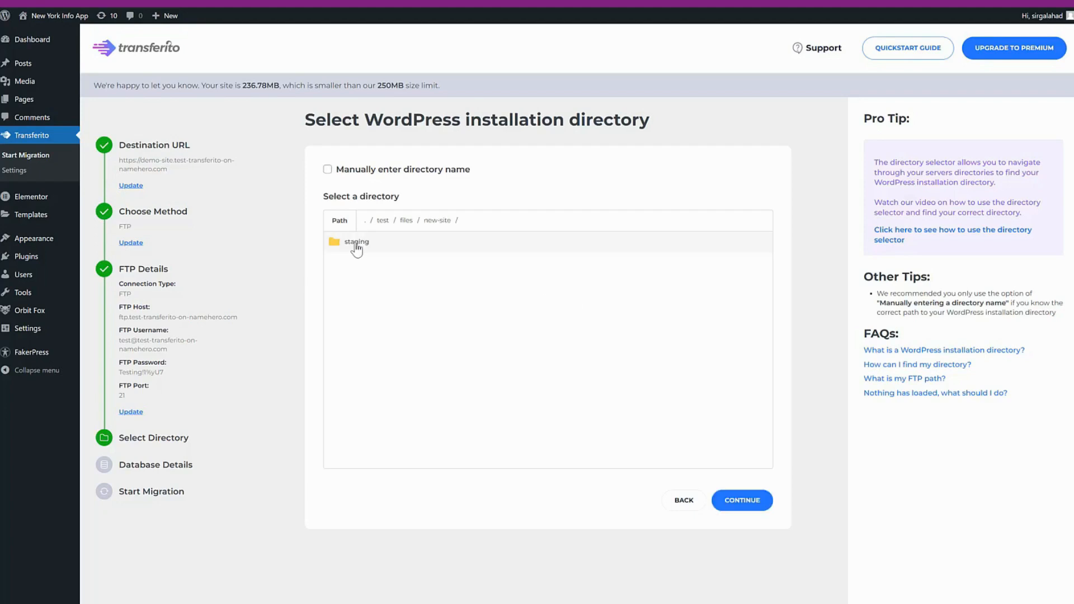
pyautogui.click(356, 248)
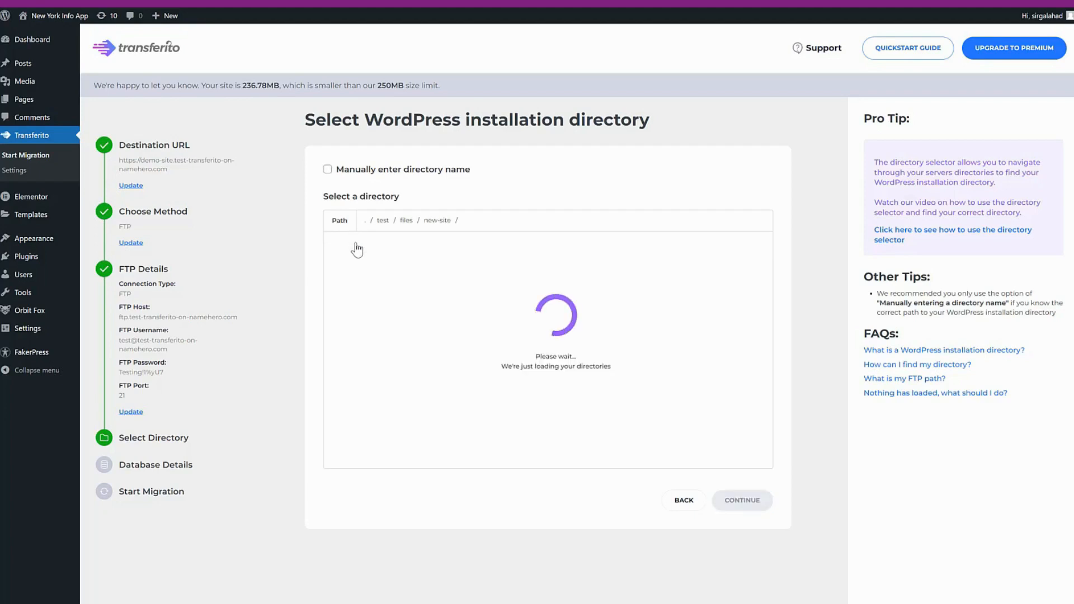
pyautogui.click(356, 248)
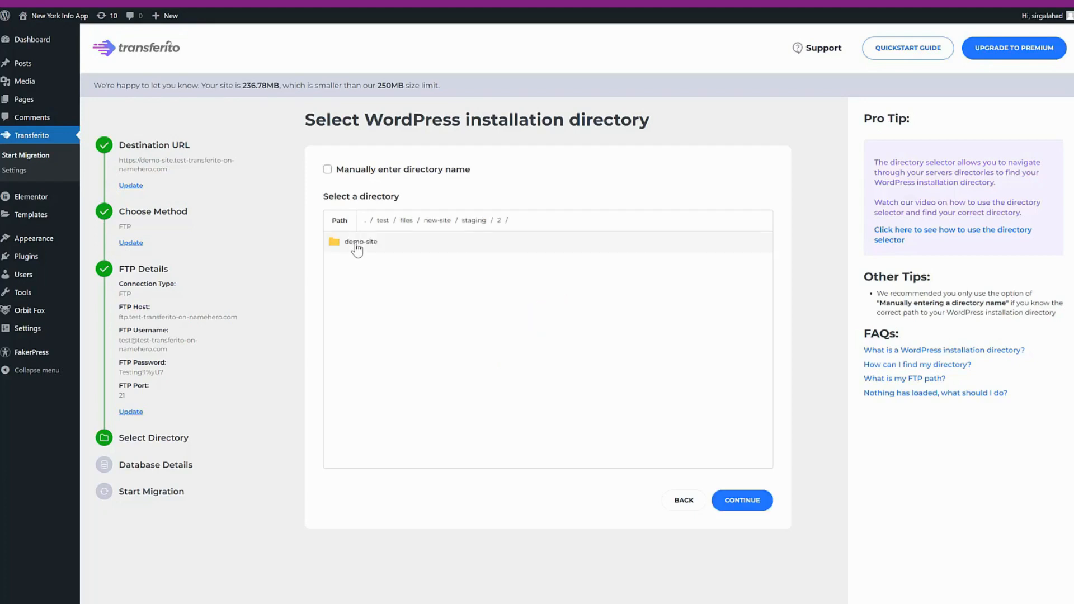
pyautogui.click(355, 248)
pyautogui.click(770, 511)
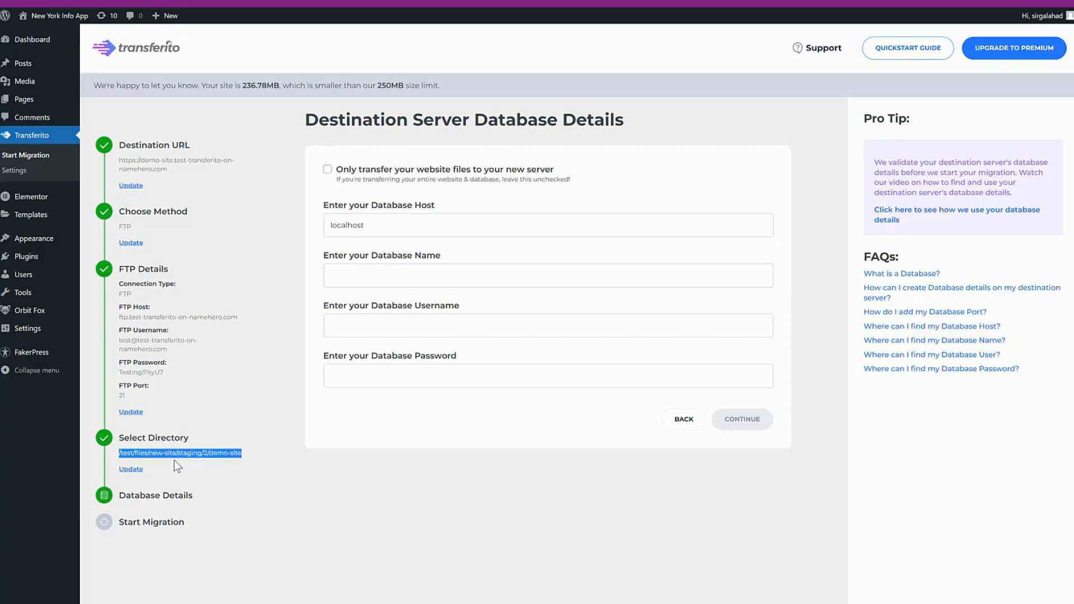
# - Return to the destination FTP details, change the username's prefix to "demo", and submit them
pyautogui.click(213, 469)
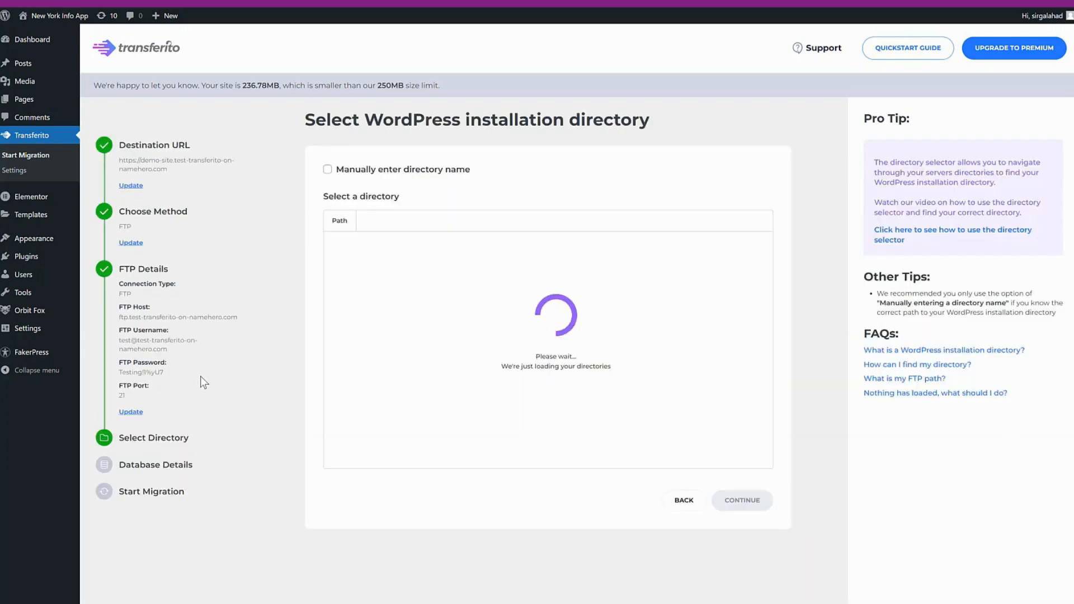
pyautogui.click(137, 411)
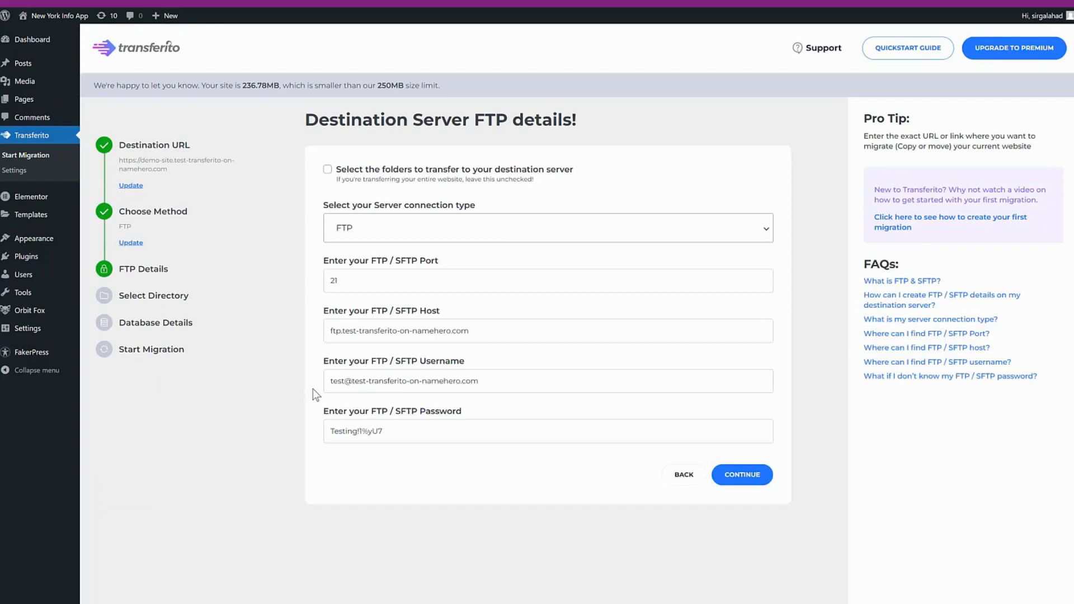
pyautogui.moveTo(343, 380); pyautogui.dragTo(316, 381)
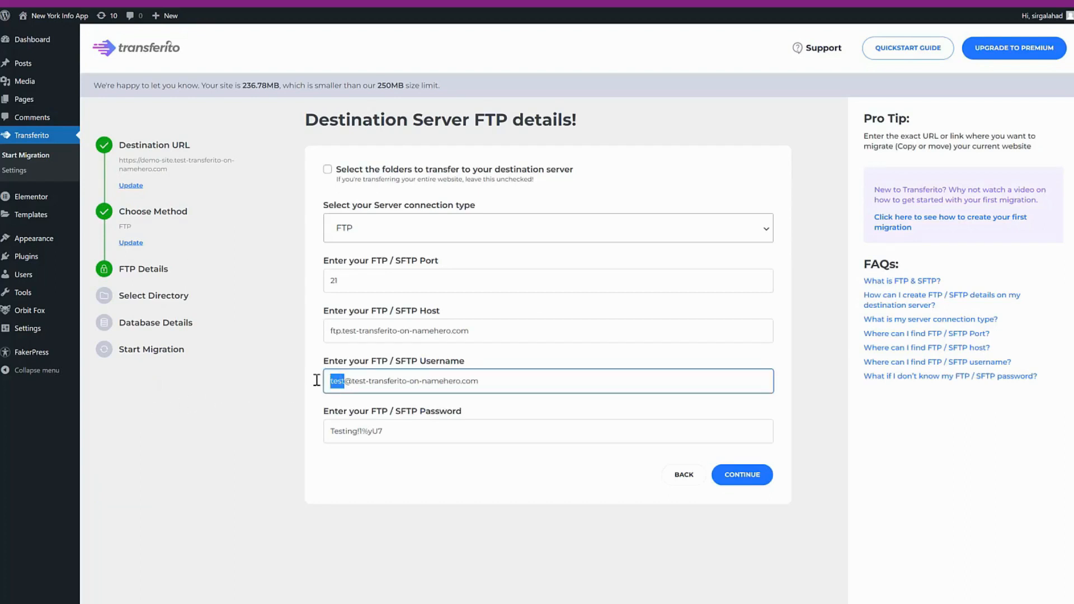
pyautogui.write('demo')
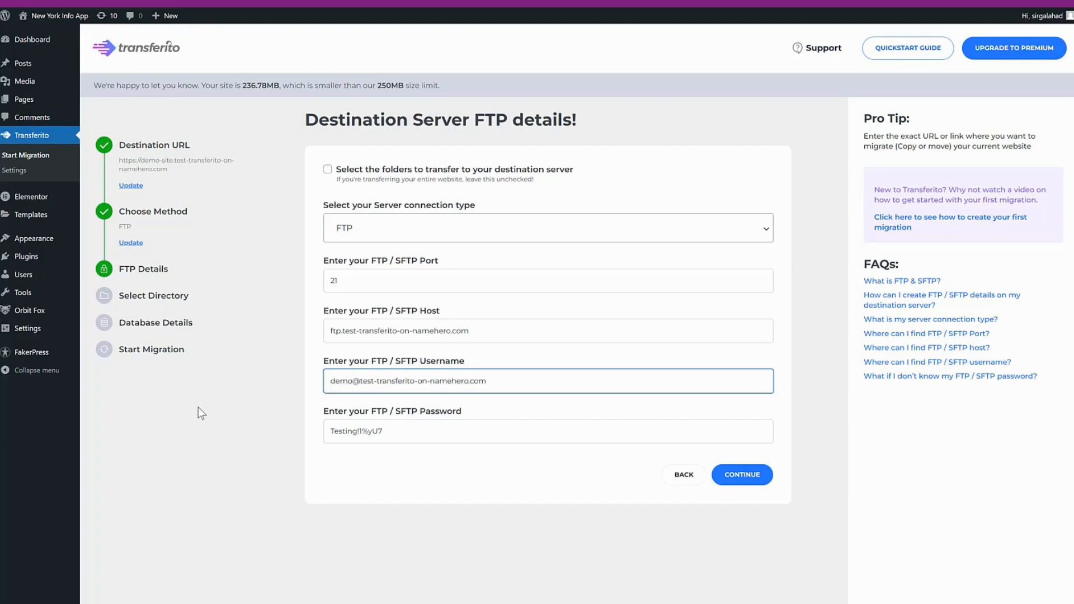
pyautogui.click(195, 427)
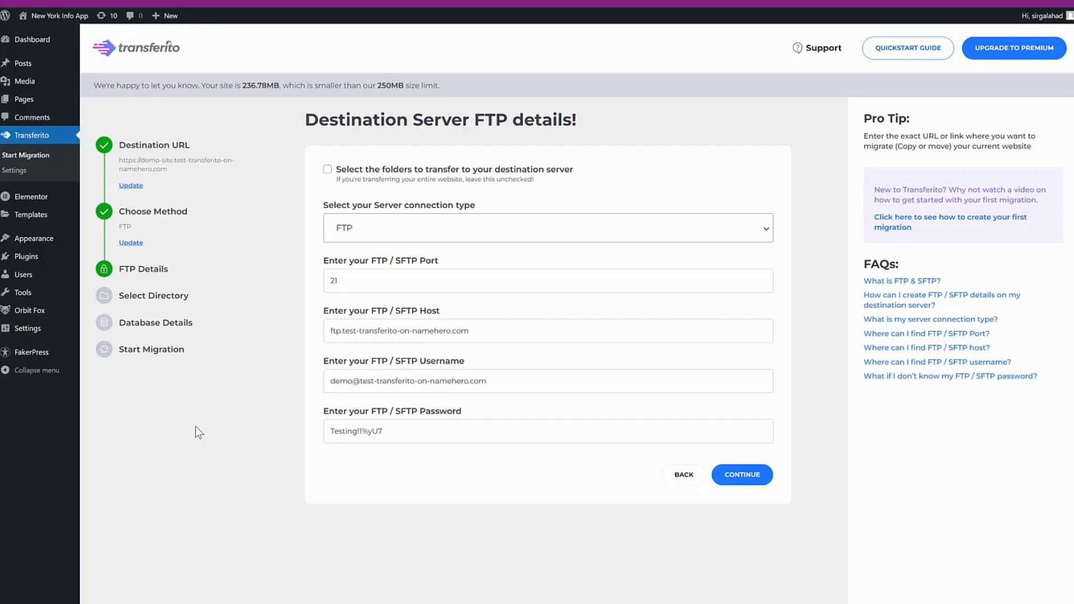
pyautogui.click(734, 476)
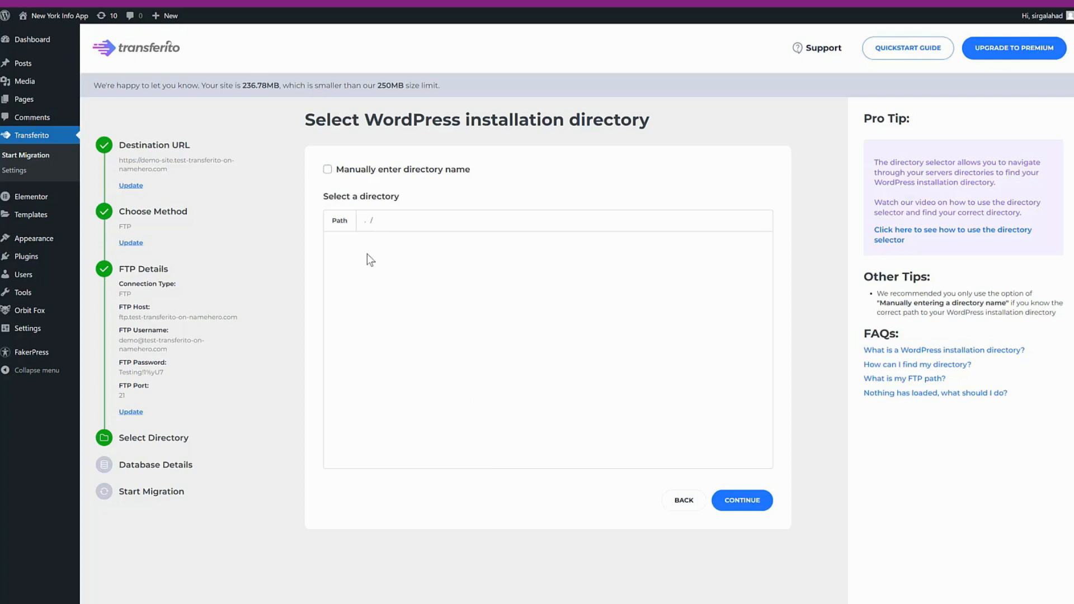
# - Use the FTP account's root directory as the WordPress installation directory and continue to the database details
pyautogui.click(750, 503)
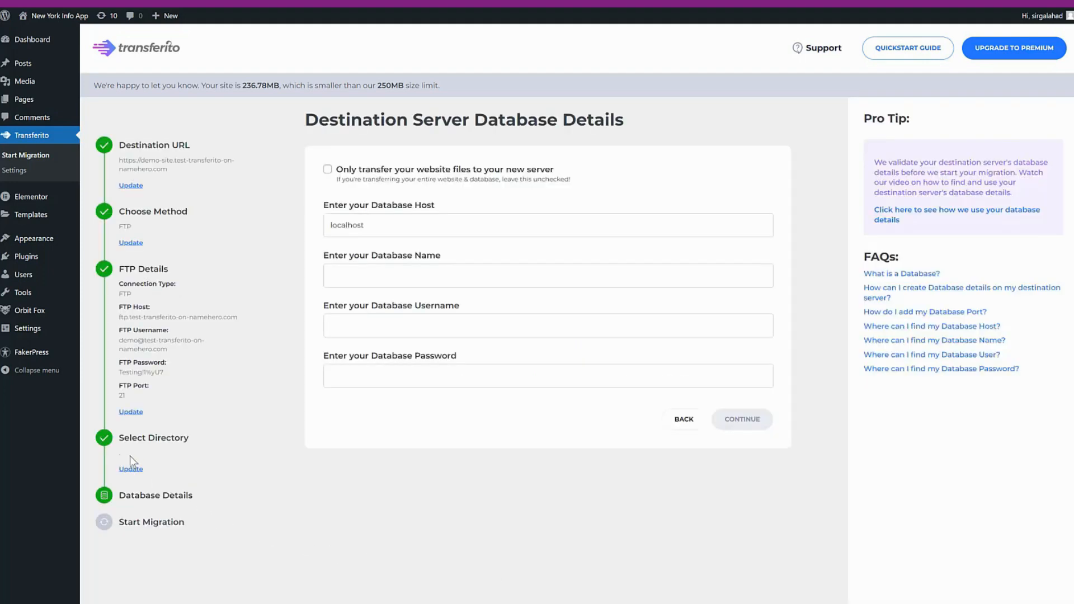
pyautogui.click(149, 453)
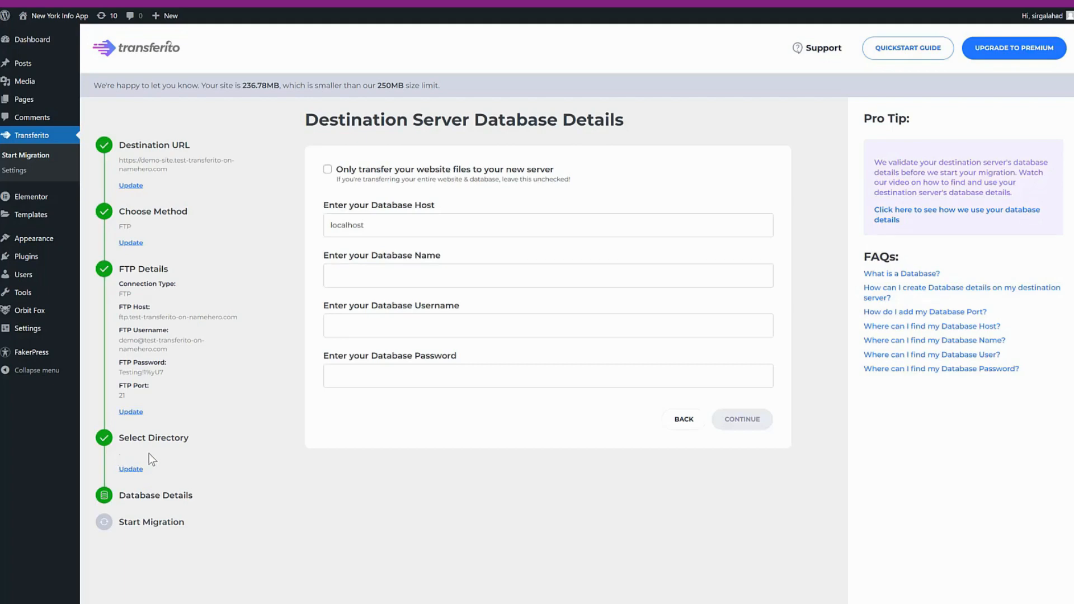